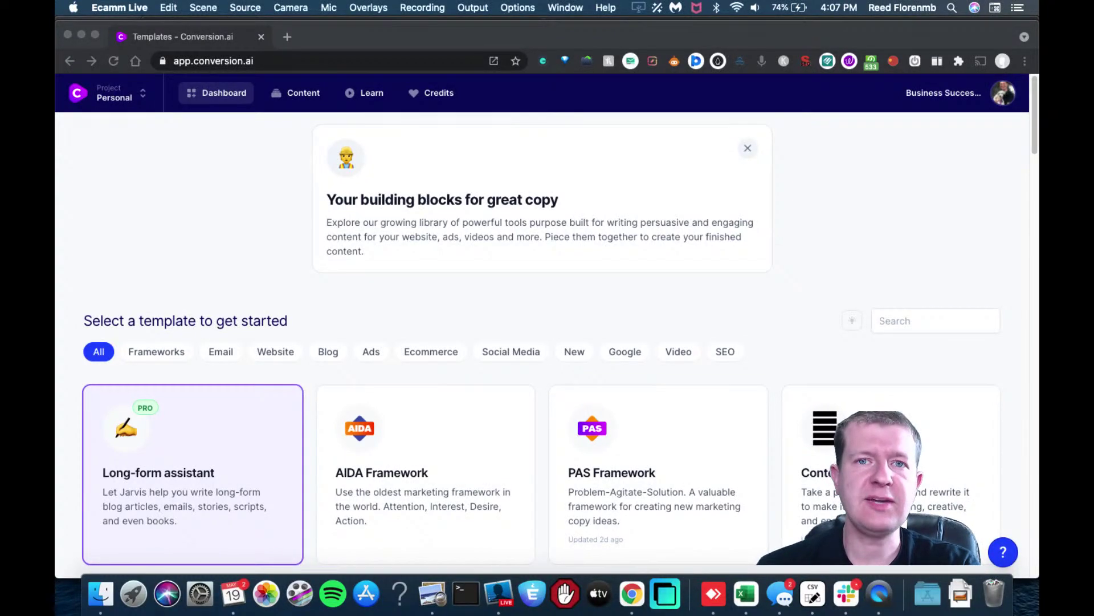
Bring the browser forward and scroll the templates list down to the Personalized Cold Emails card.
click(982, 132)
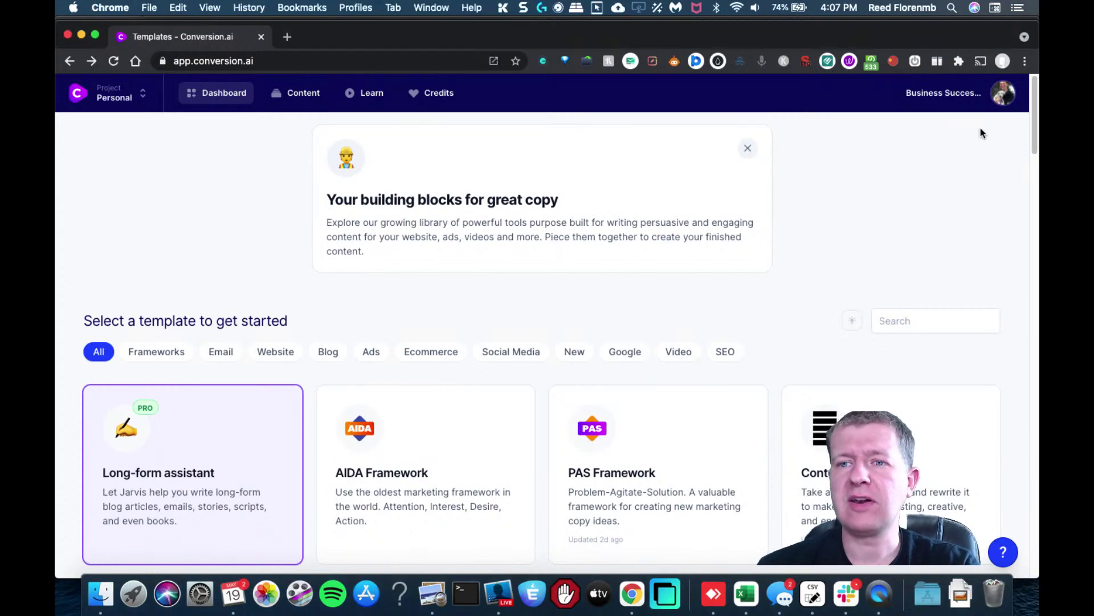
scroll(1018, 181, down, 10)
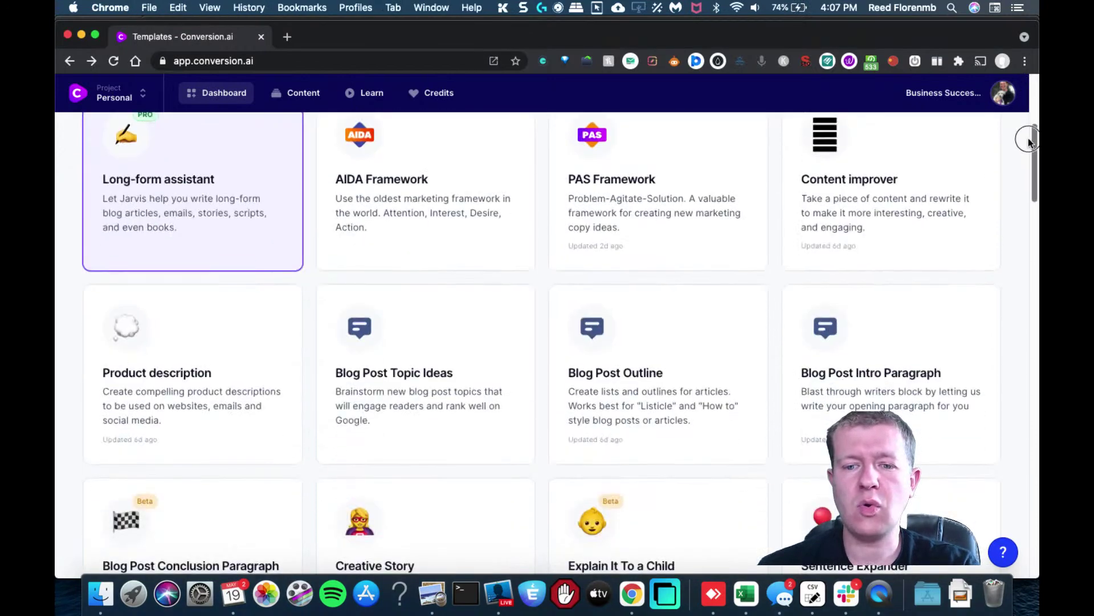
scroll(1018, 181, down, 4)
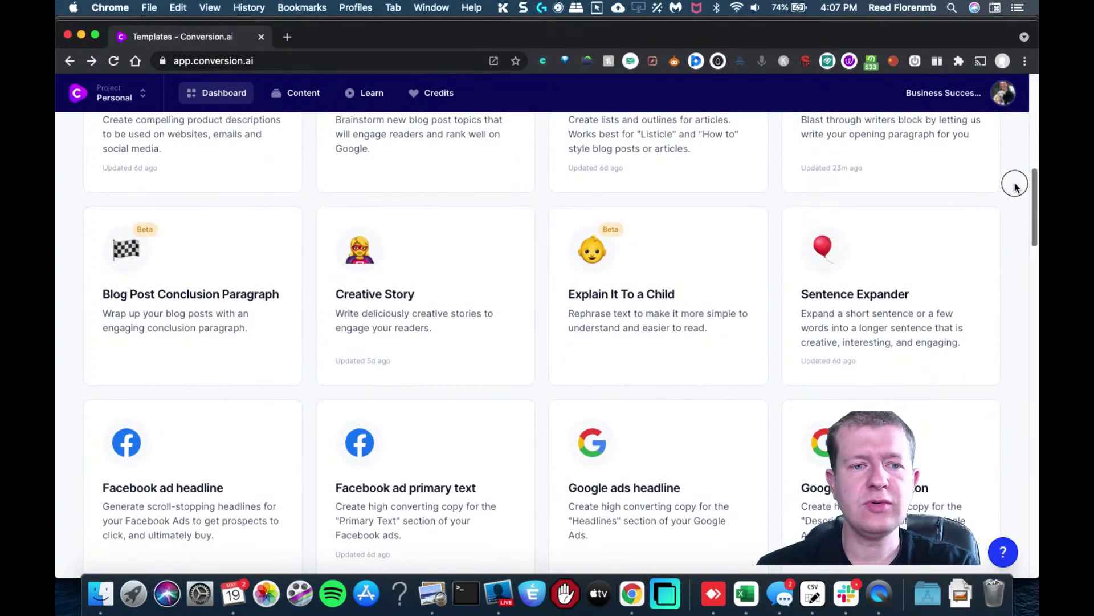
scroll(1004, 201, up, 1)
scroll(1004, 200, down, 4)
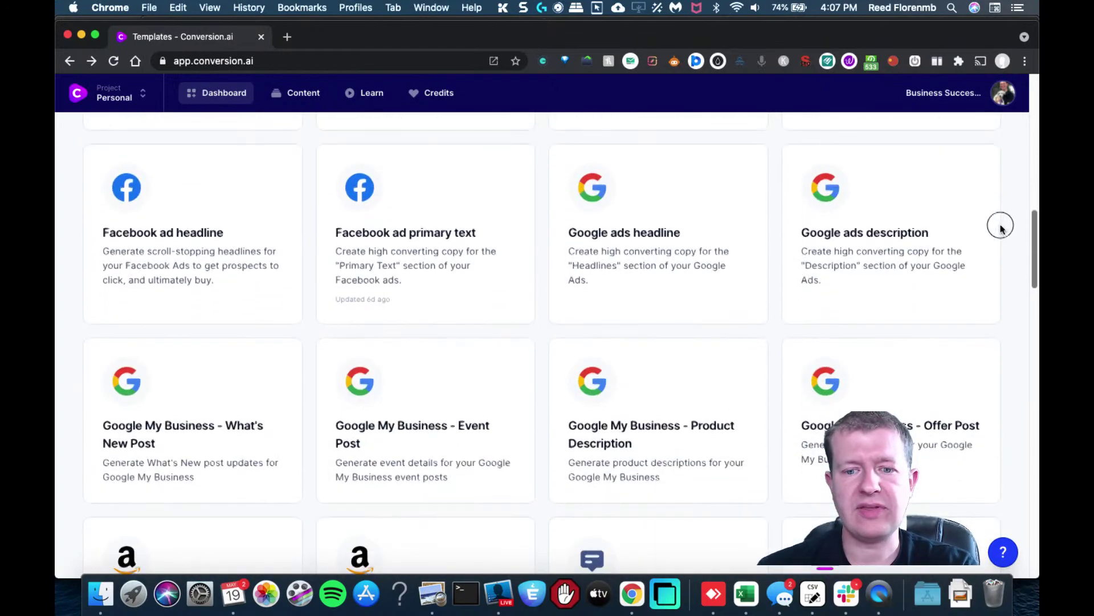
scroll(995, 246, down, 7)
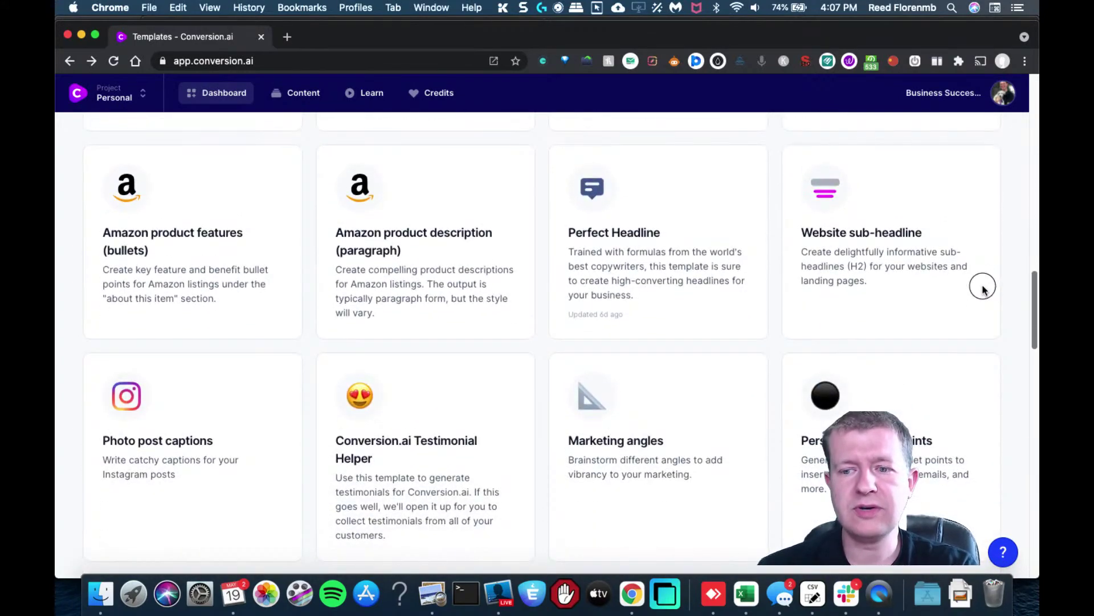
scroll(978, 302, down, 7)
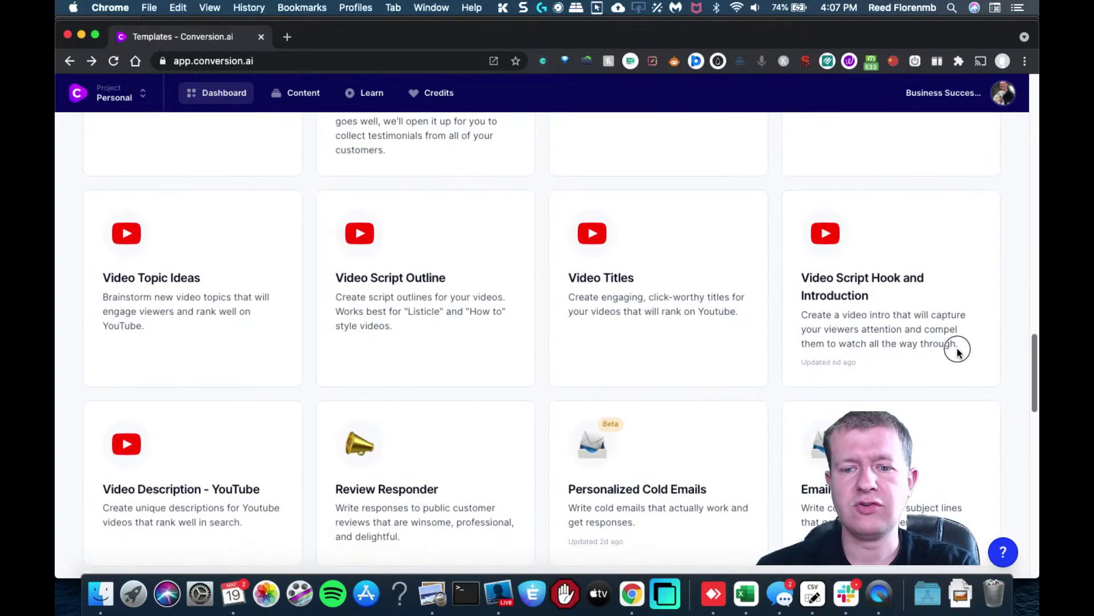
scroll(952, 365, down, 1)
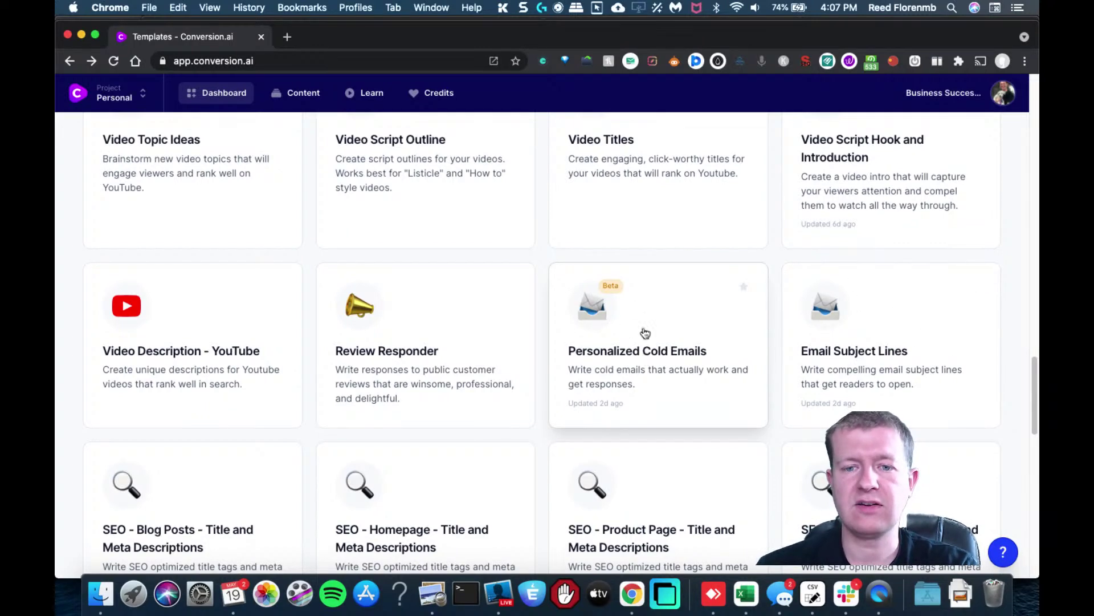
Open the Personalized Cold Emails template and clear the old description, company name GrooveFunnels and context.
click(688, 327)
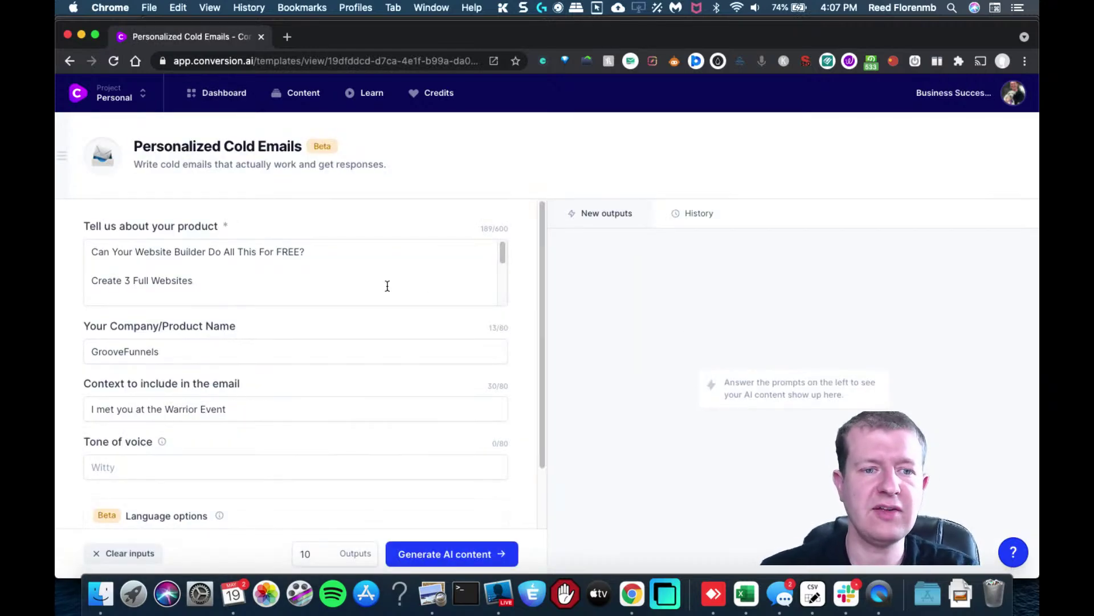
key(super+a)
key(BackSpace)
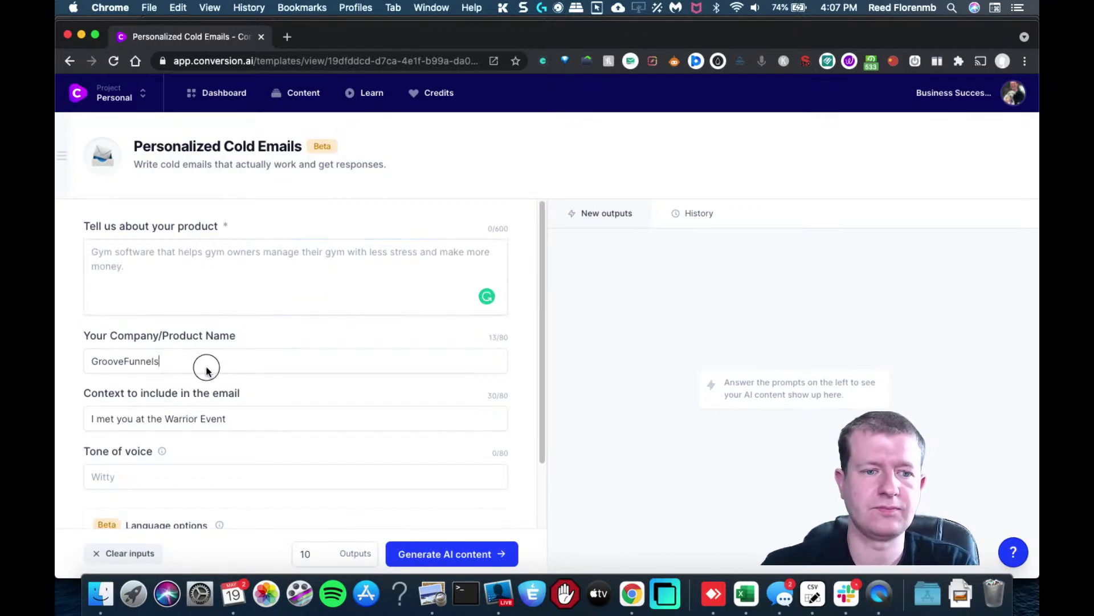
click(206, 367)
key(super+a)
key(BackSpace)
click(261, 411)
key(super+a)
key(BackSpace)
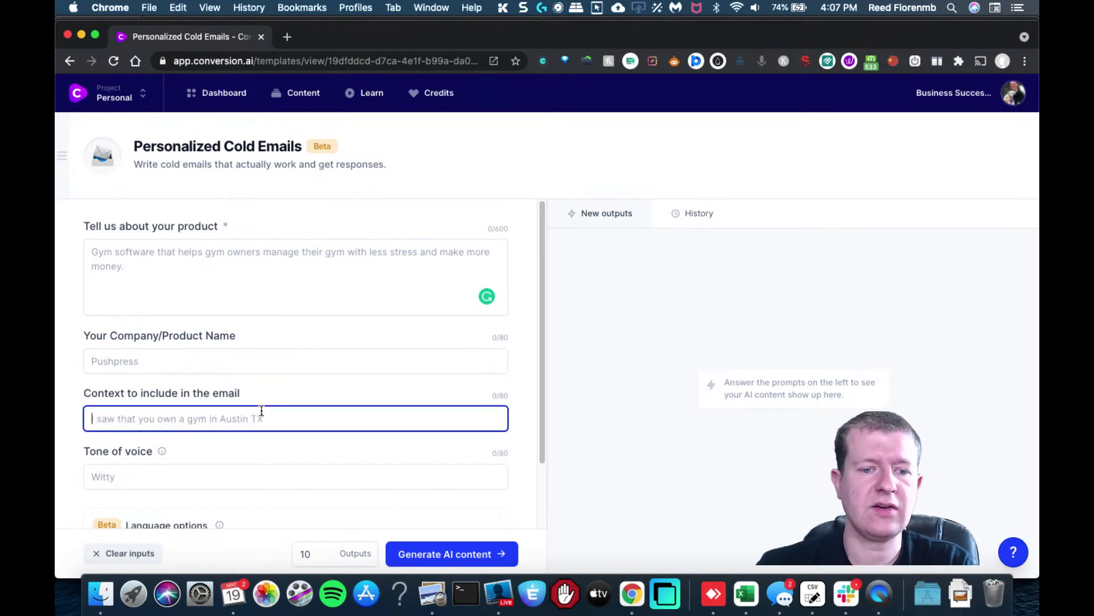
Enter the email context 'I saw you on the online summit event'.
mouse_move(542, 291)
mouse_down()
mouse_move(540, 374)
mouse_move(540, 291)
mouse_up()
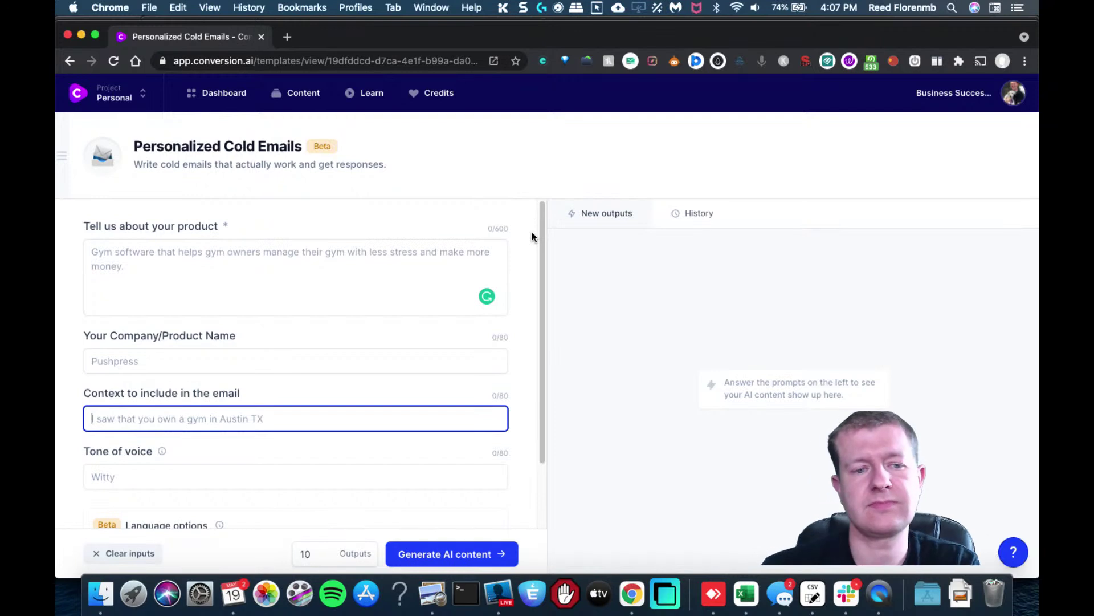
text(I saw you a)
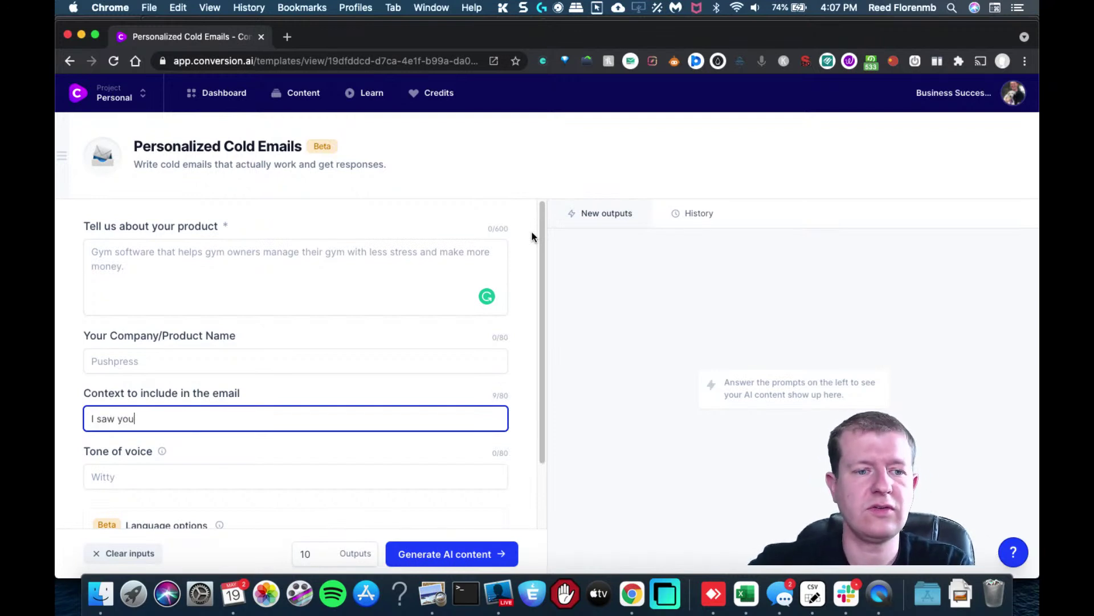
key(BackSpace)
key(BackSpace)
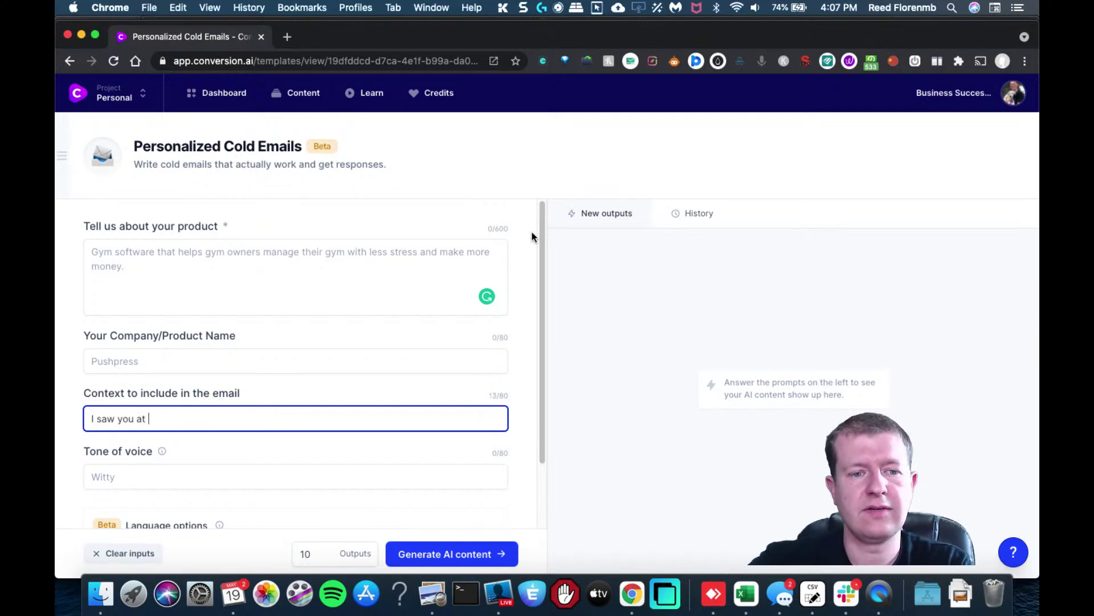
key(BackSpace)
text(on)
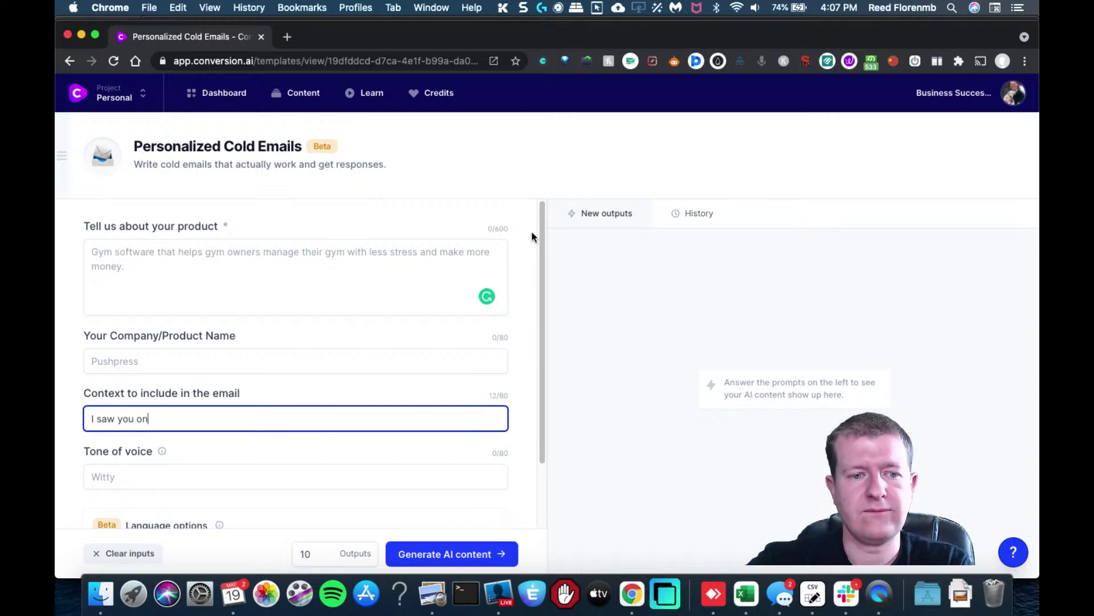
text( the online summit event)
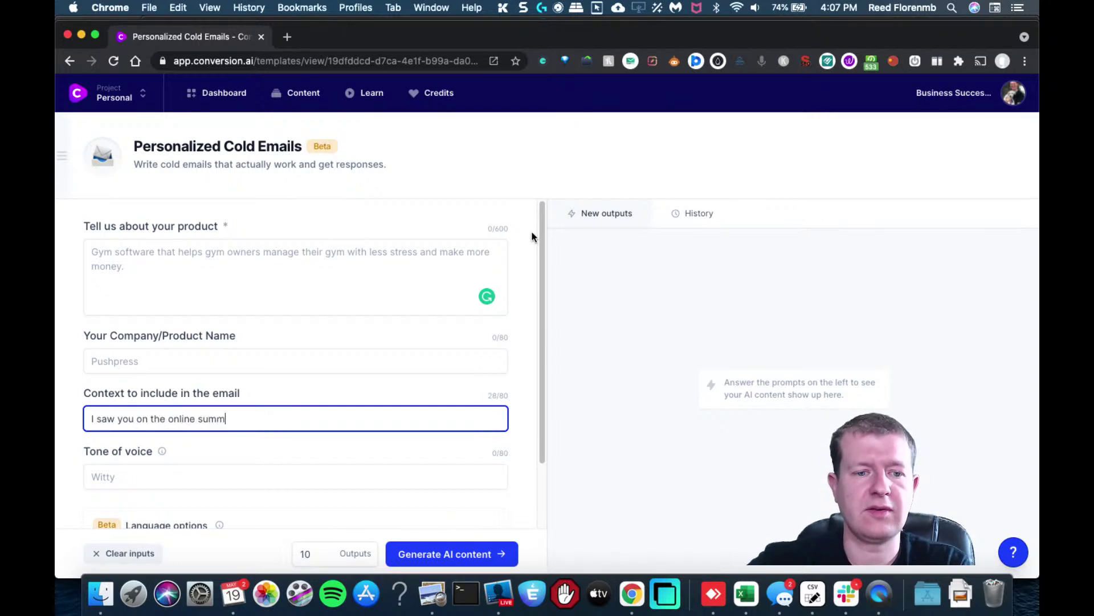
Enter Beachbody as the company/product name.
click(336, 358)
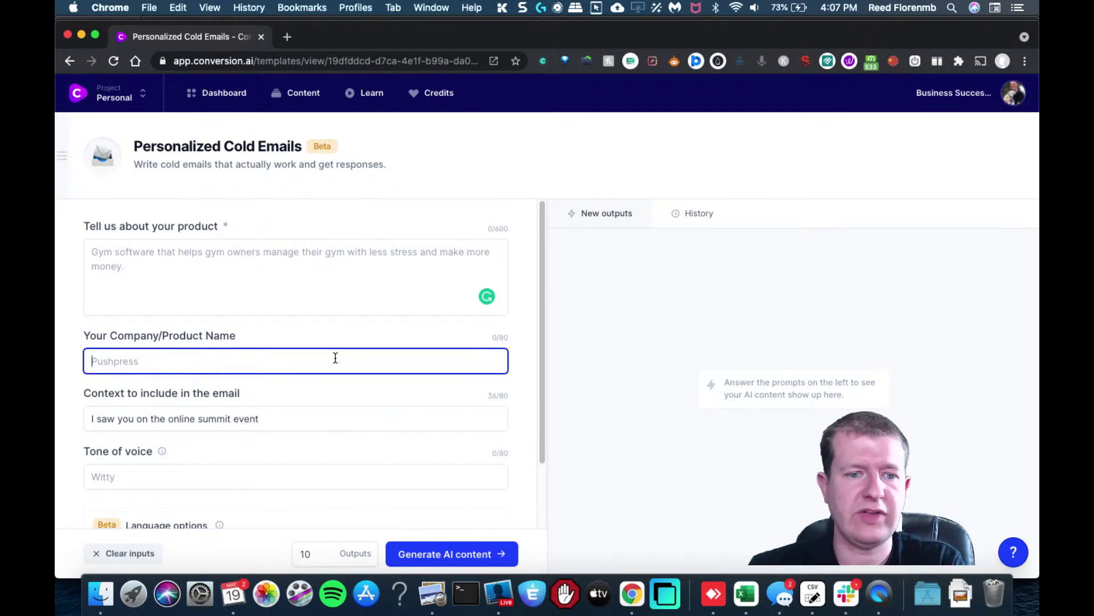
text(Beachbody)
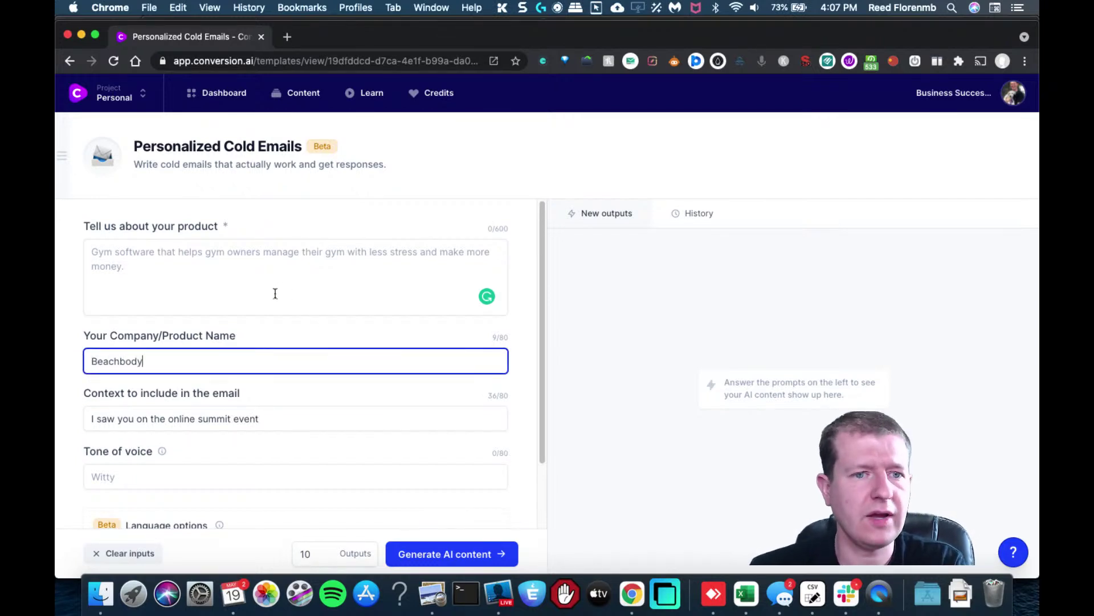
click(268, 293)
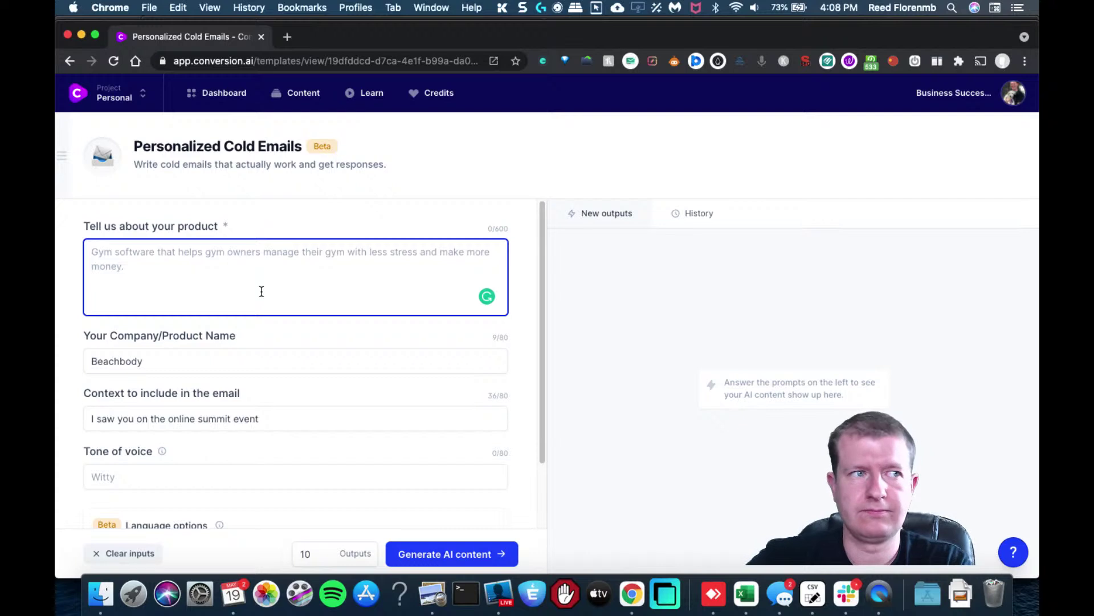
Describe the product: 'Health and wellness product that helps you eat better and exercise so you can live a better lifestyle'.
text(Health)
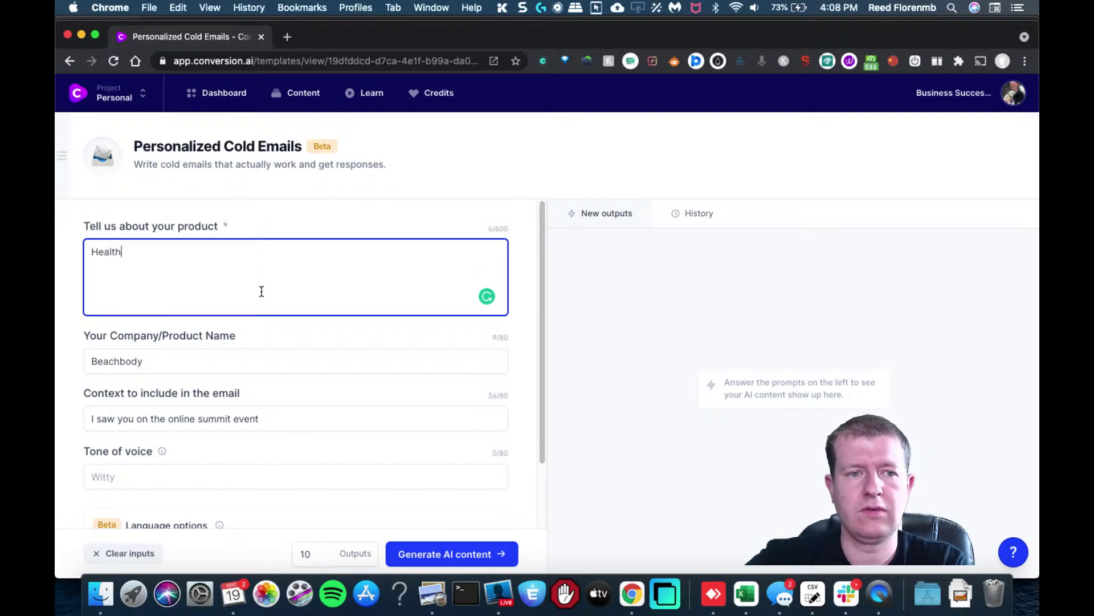
text( and wellness product )
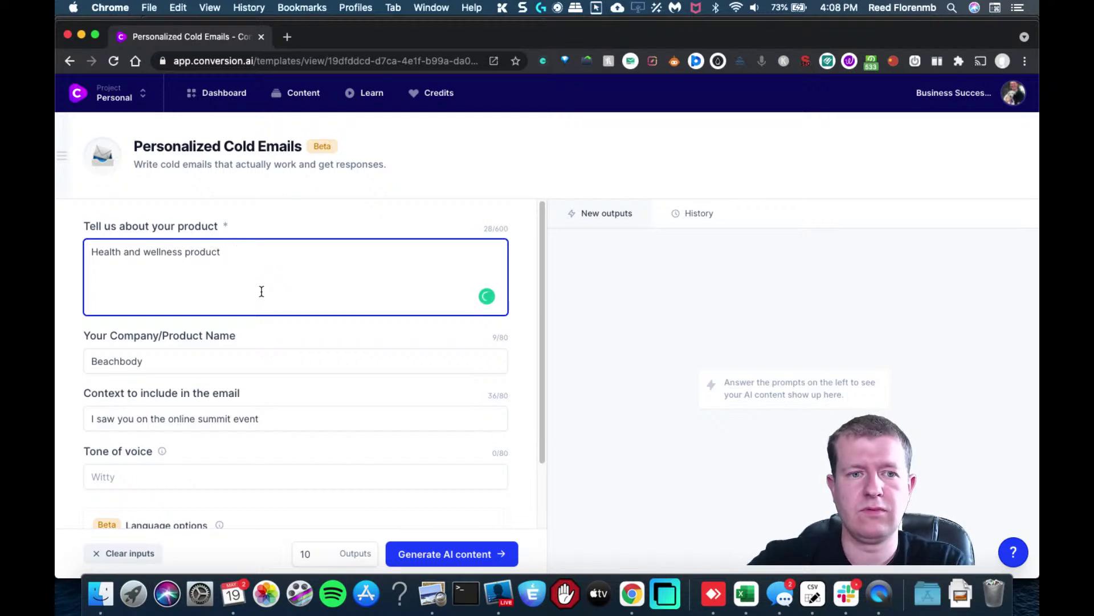
text(tothat hels you)
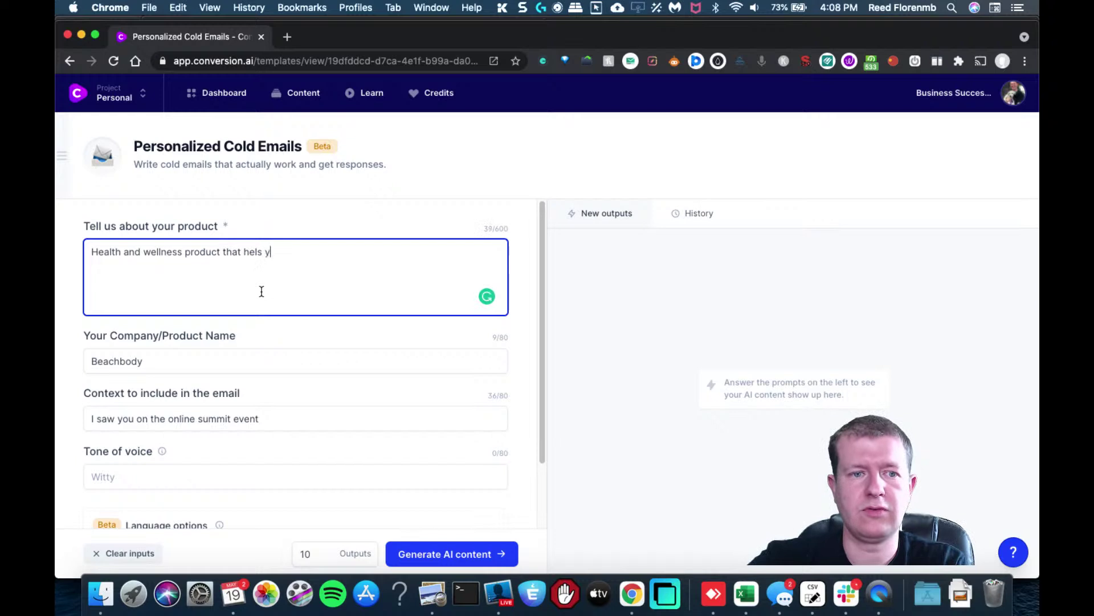
key(BackSpace)
key(BackSpace)
key(BackSpace)
key(BackSpace)
key(BackSpace)
key(BackSpace)
key(BackSpace)
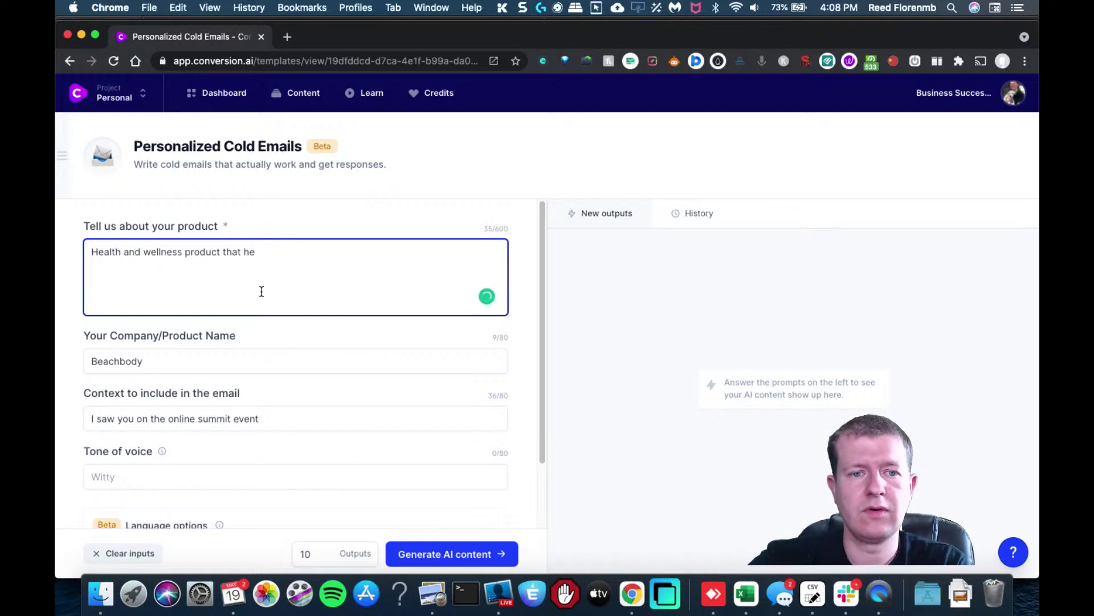
text(lps you eat b)
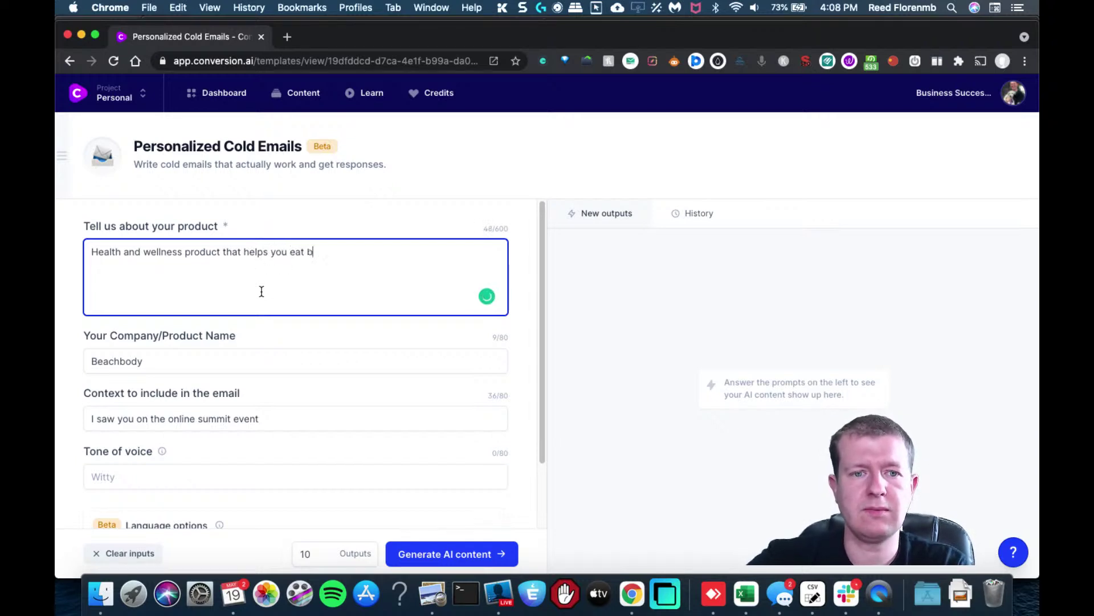
text(etter and exc)
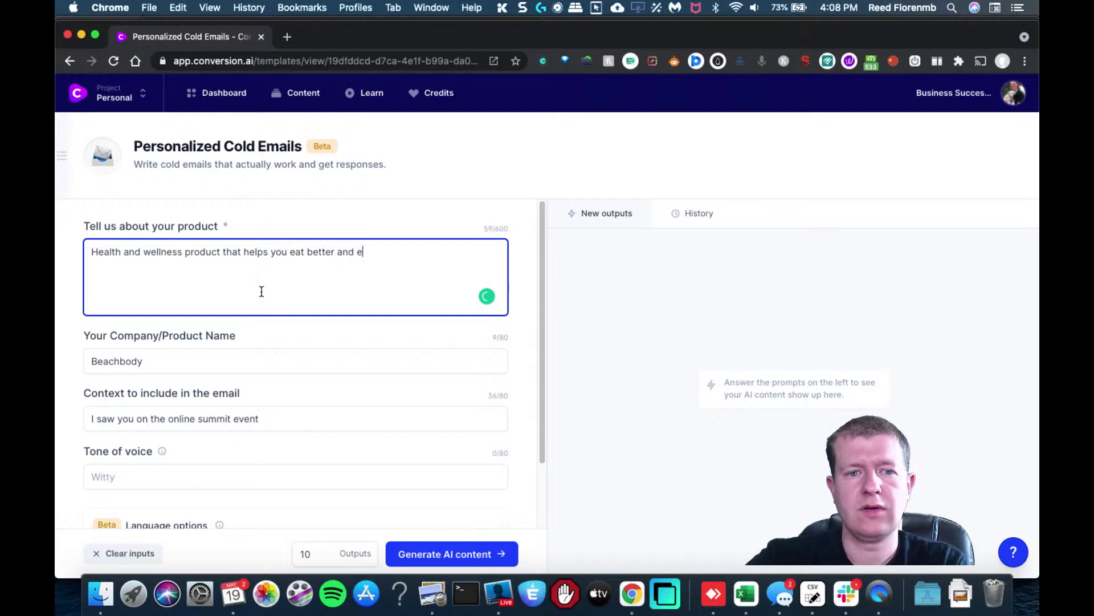
key(BackSpace)
key(BackSpace)
text(x)
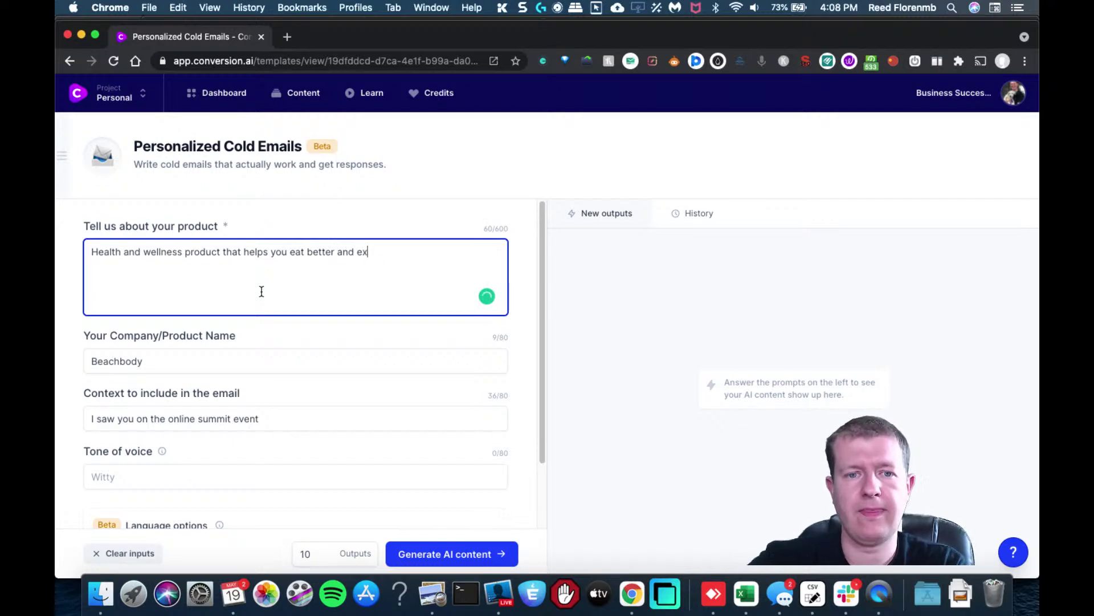
text(cers)
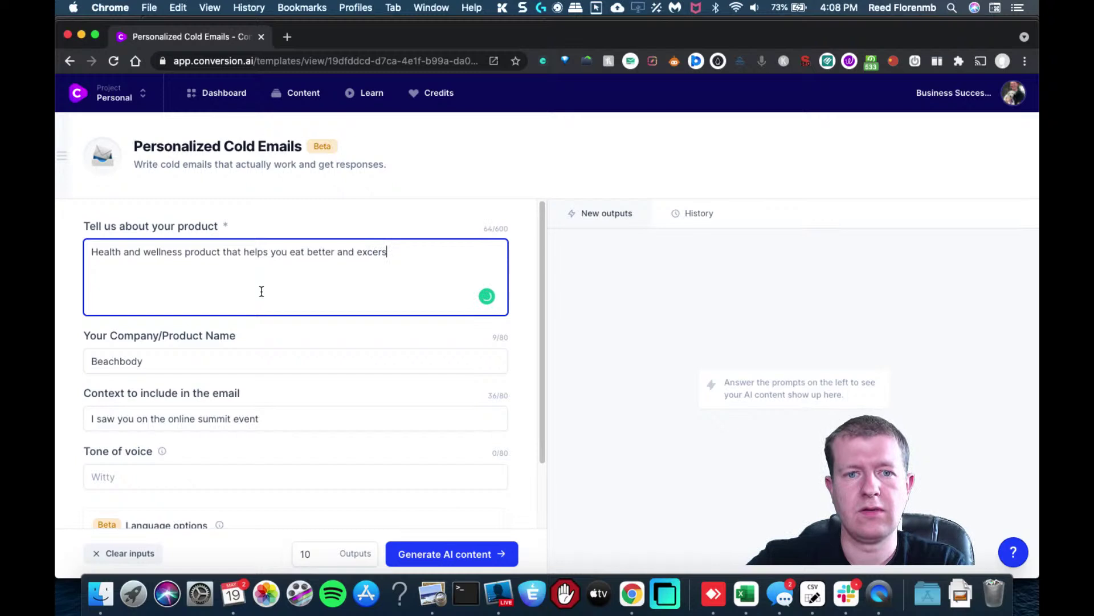
key(BackSpace)
key(BackSpace)
key(BackSpace)
key(BackSpace)
text(ercise )
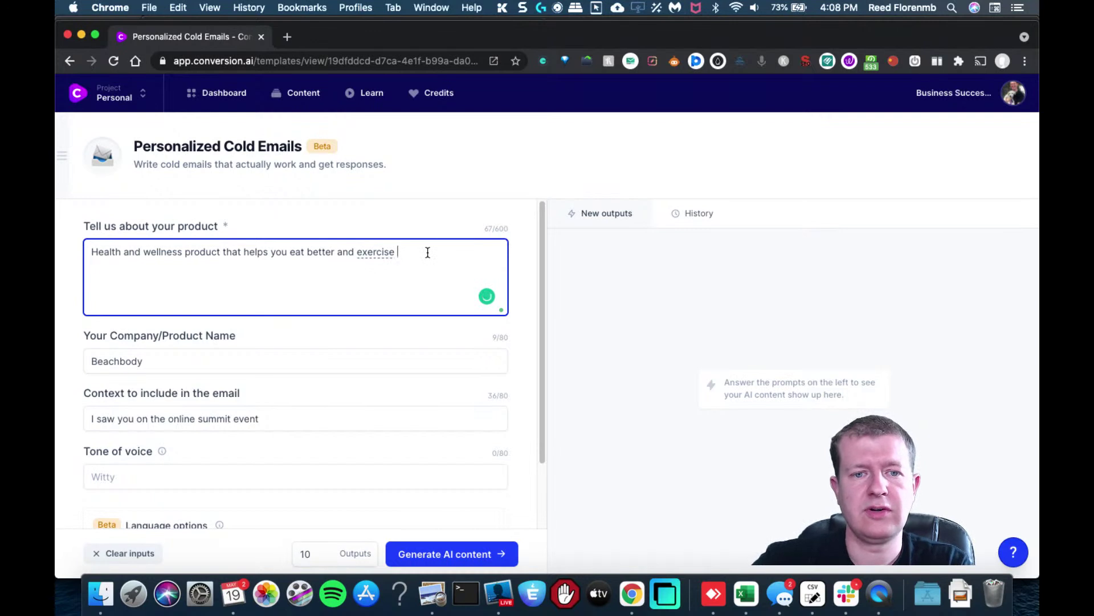
text(so you can )
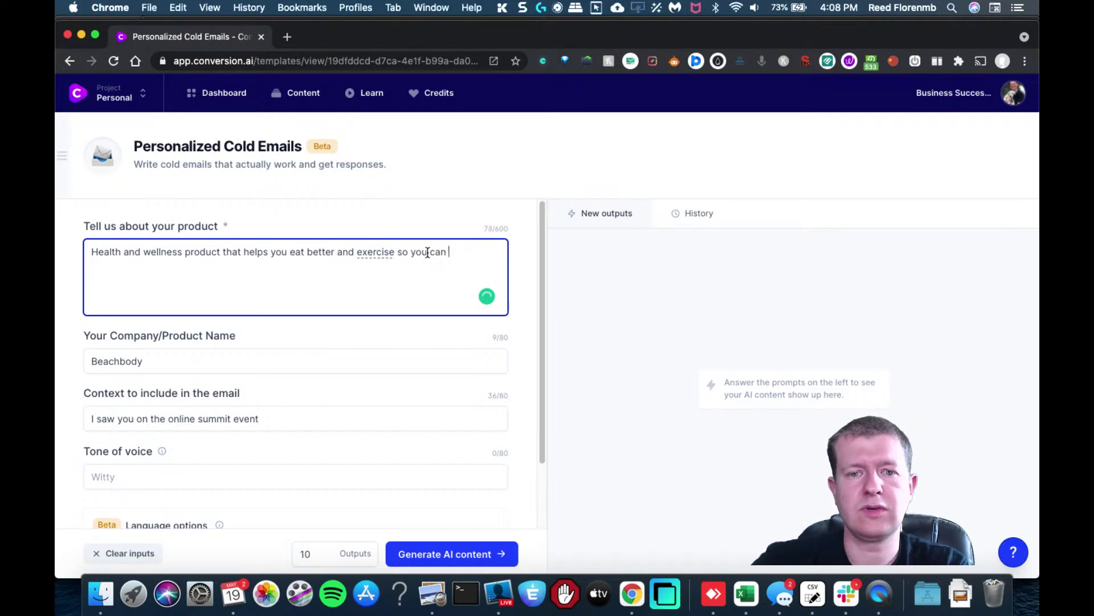
text(live a be)
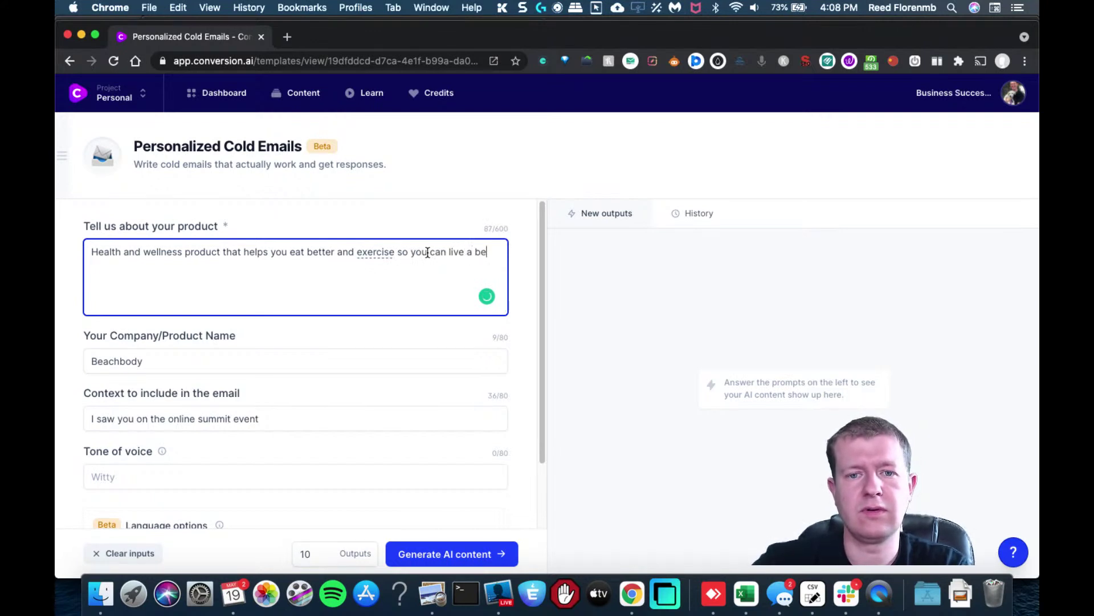
text(tter lifestyle)
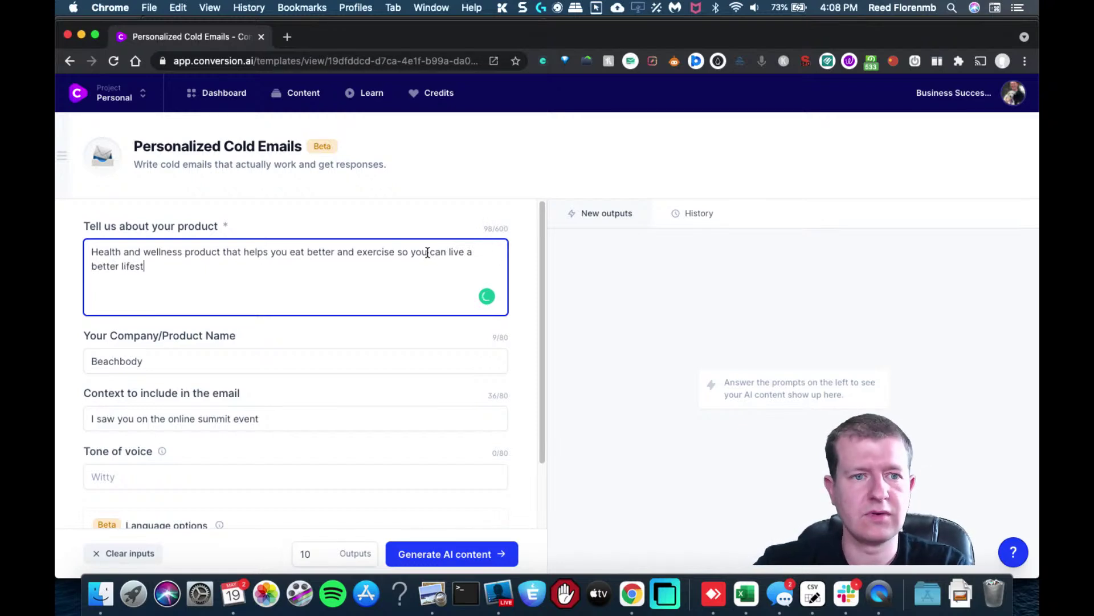
Generate the Beachbody cold email drafts that reference the online summit event.
click(467, 556)
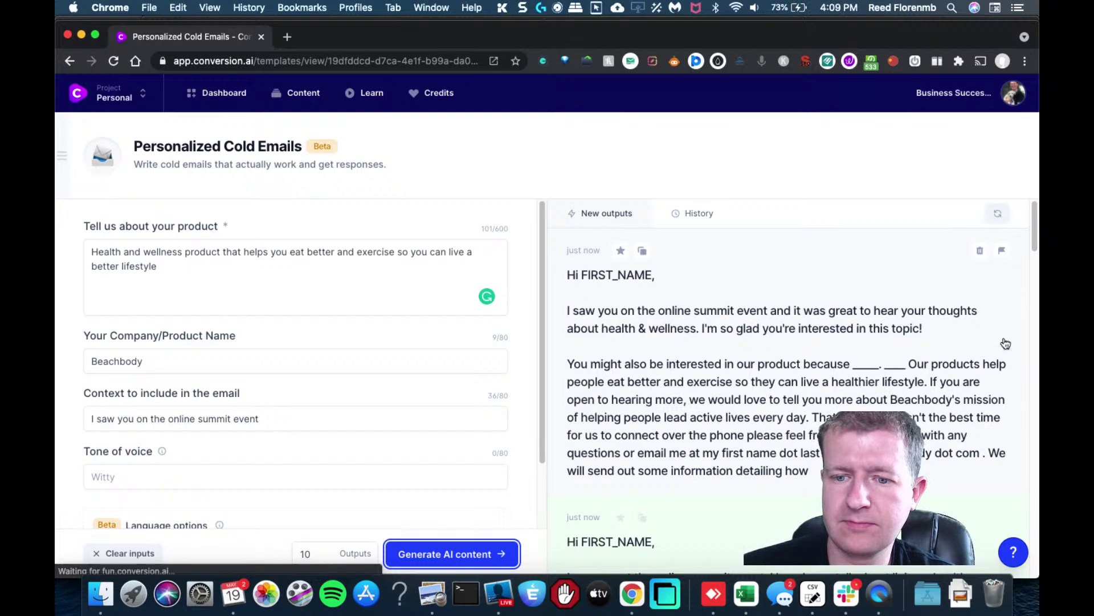
drag(1032, 242, 1017, 385)
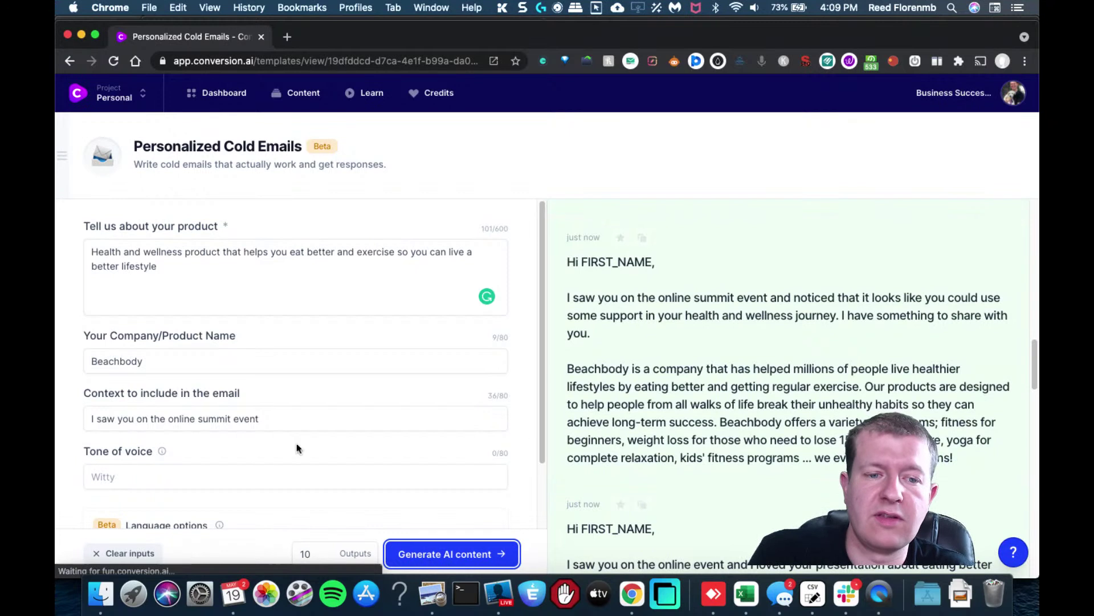
click(277, 425)
triple_click(277, 425)
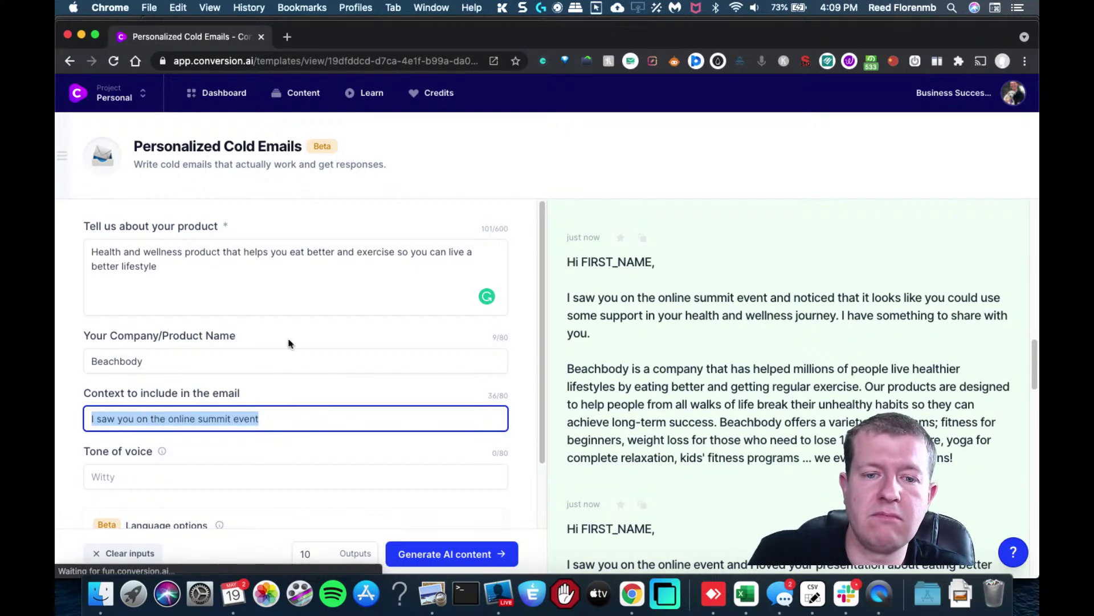